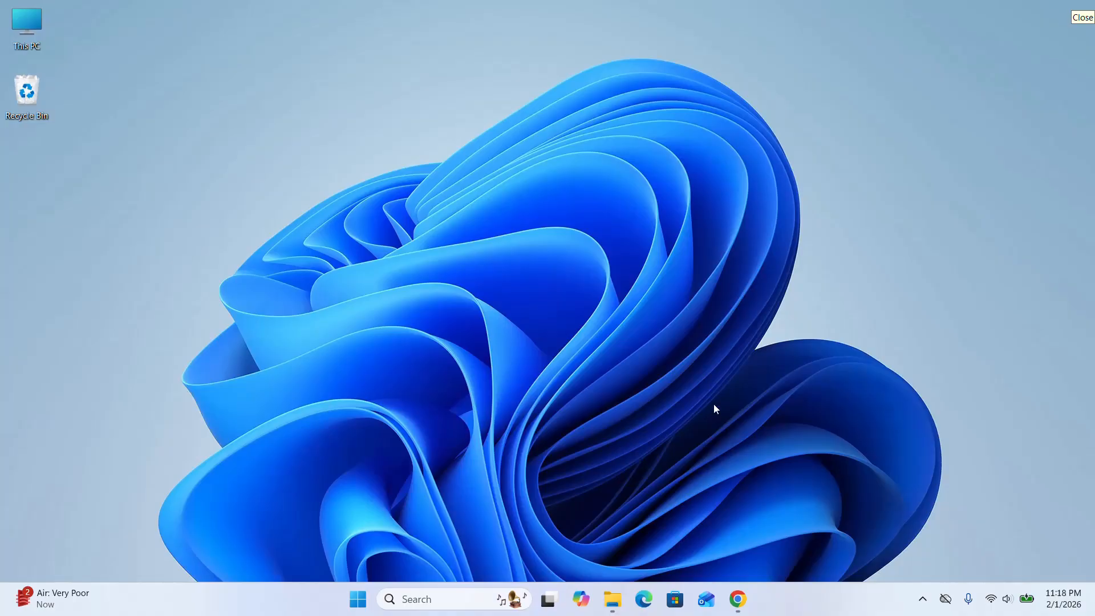
# Open the GoLand download page for Windows on the JetBrains website in Chrome.
pyautogui.click(737, 599)
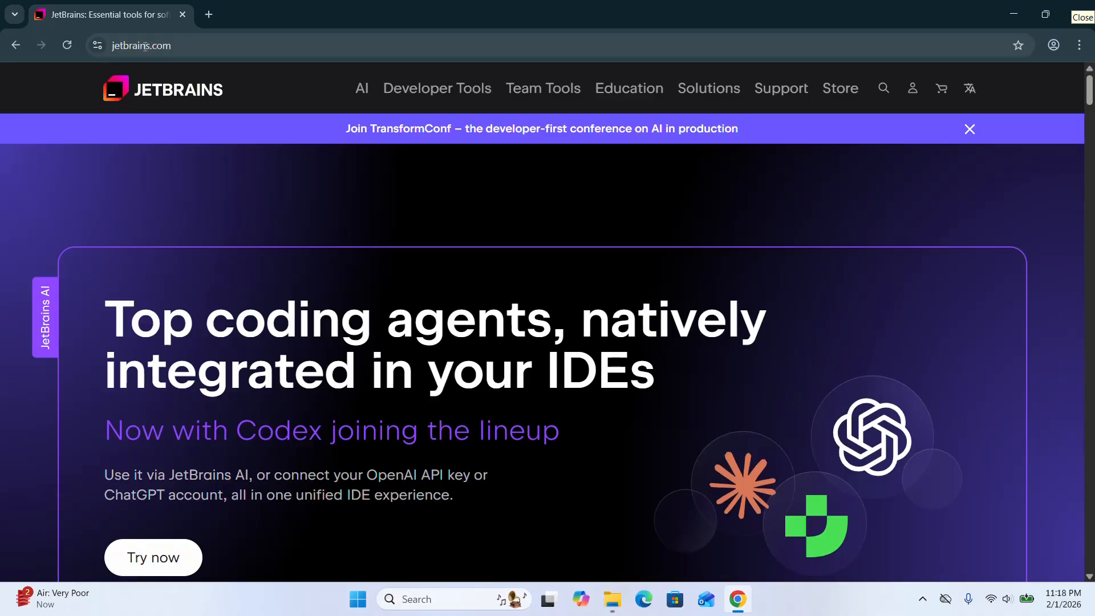
pyautogui.click(415, 96)
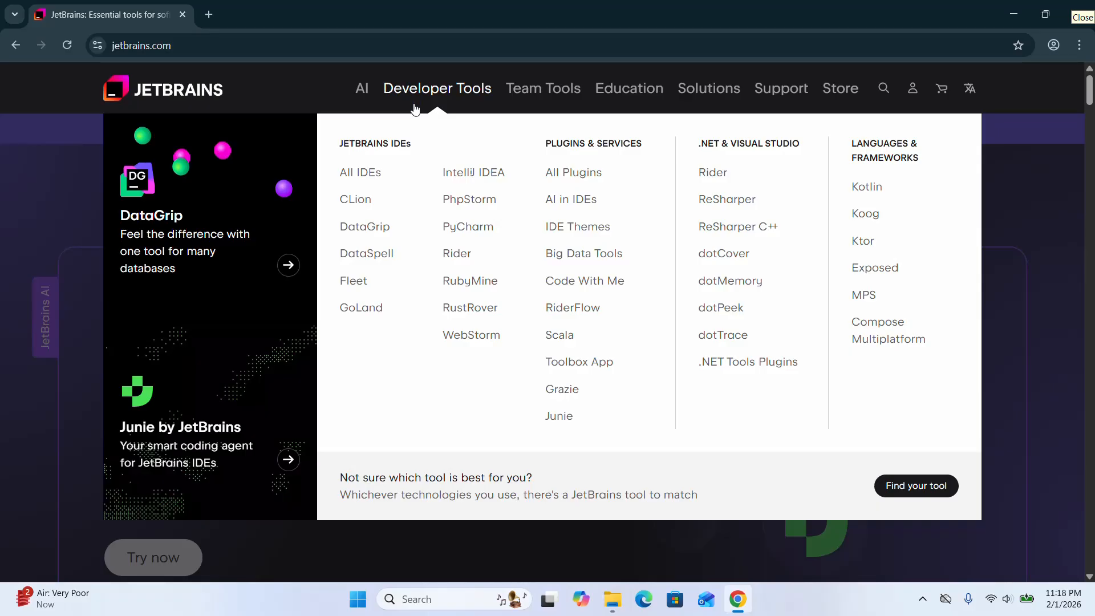
pyautogui.click(361, 308)
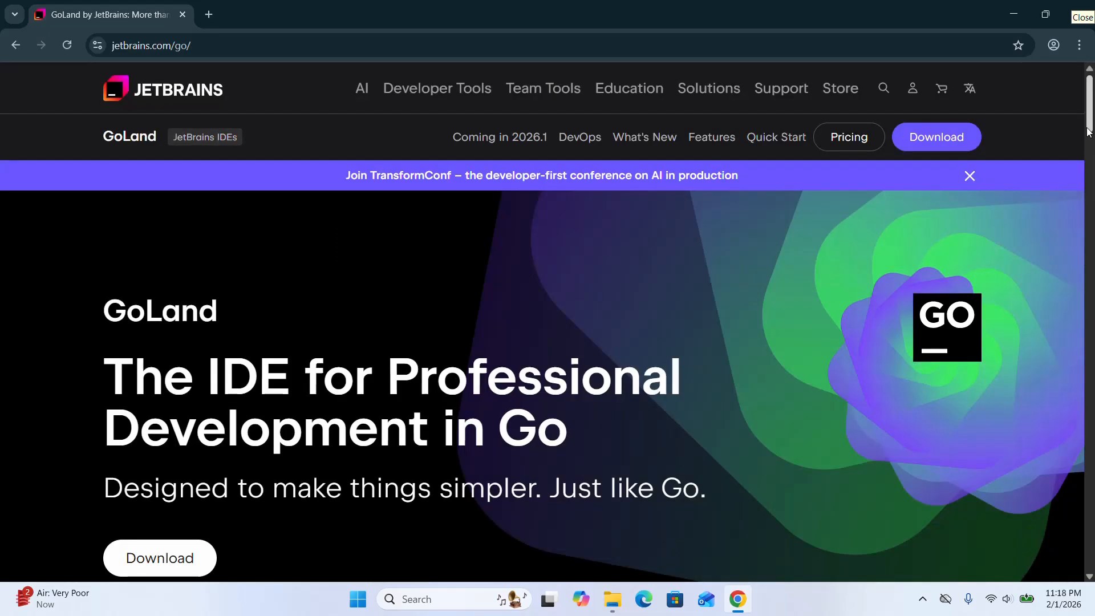
pyautogui.scroll(-7, 591, 220)
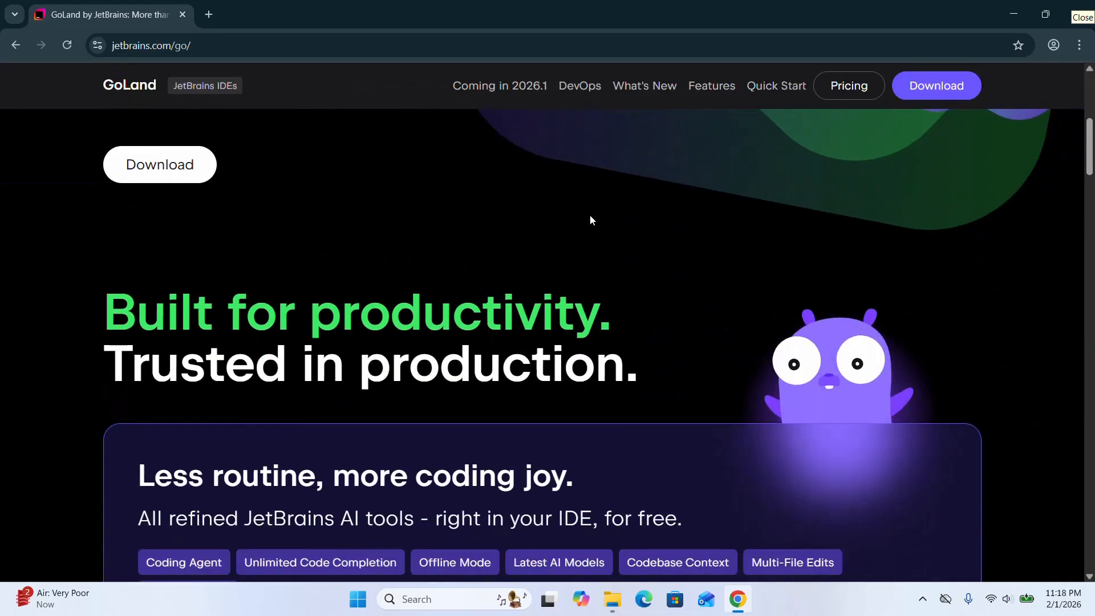
pyautogui.click(160, 164)
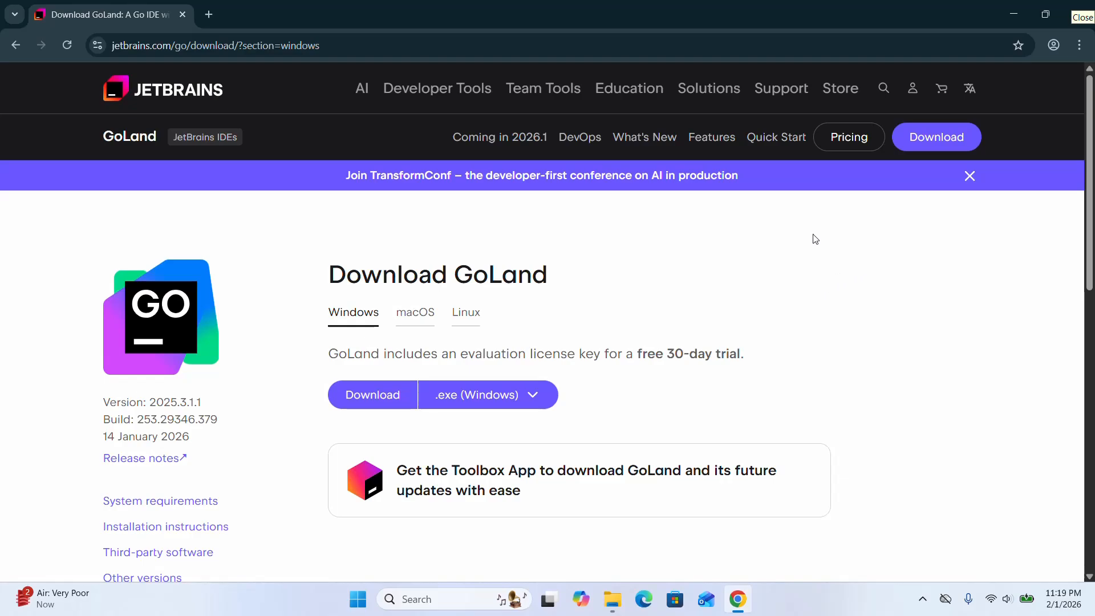
# Launch the goland-2025.3.1.1 installer from the Downloads folder, allow it to make changes, and continue past the welcome page.
pyautogui.click(1013, 14)
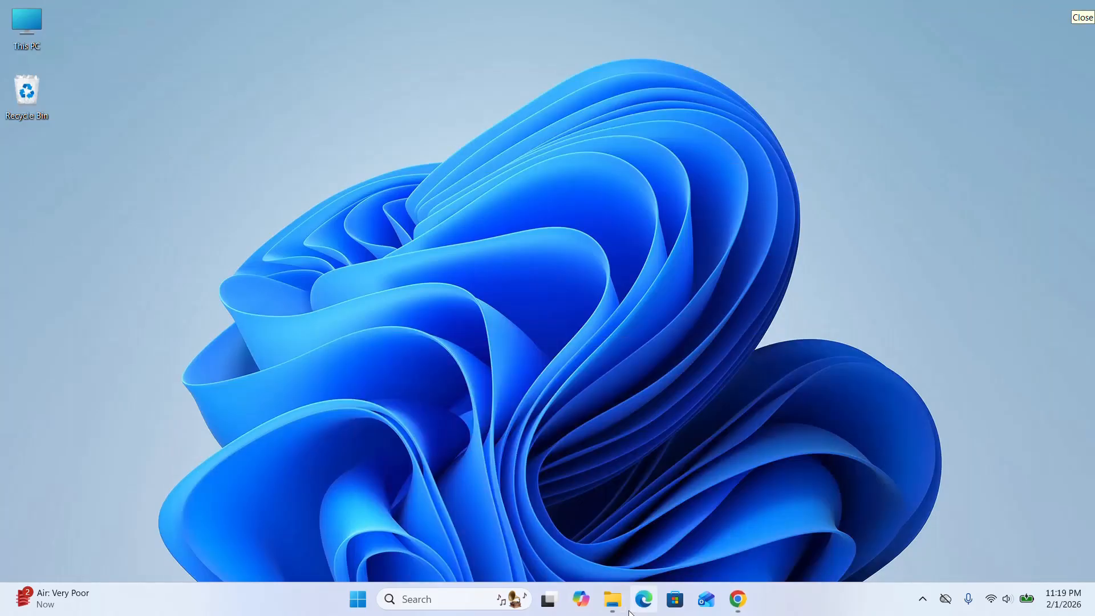
pyautogui.click(612, 598)
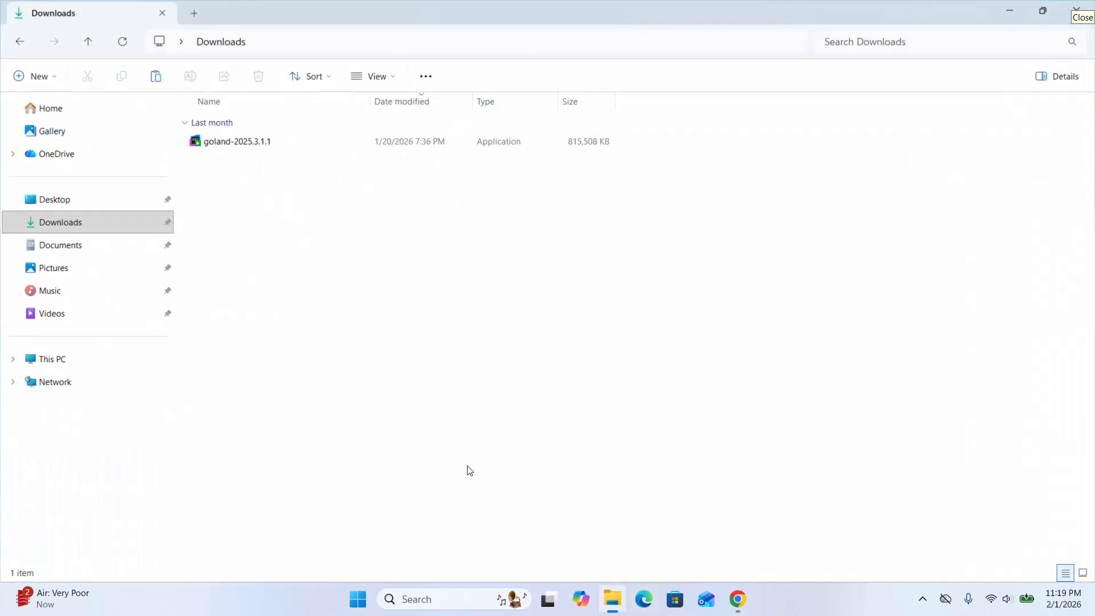
pyautogui.rightClick(302, 147)
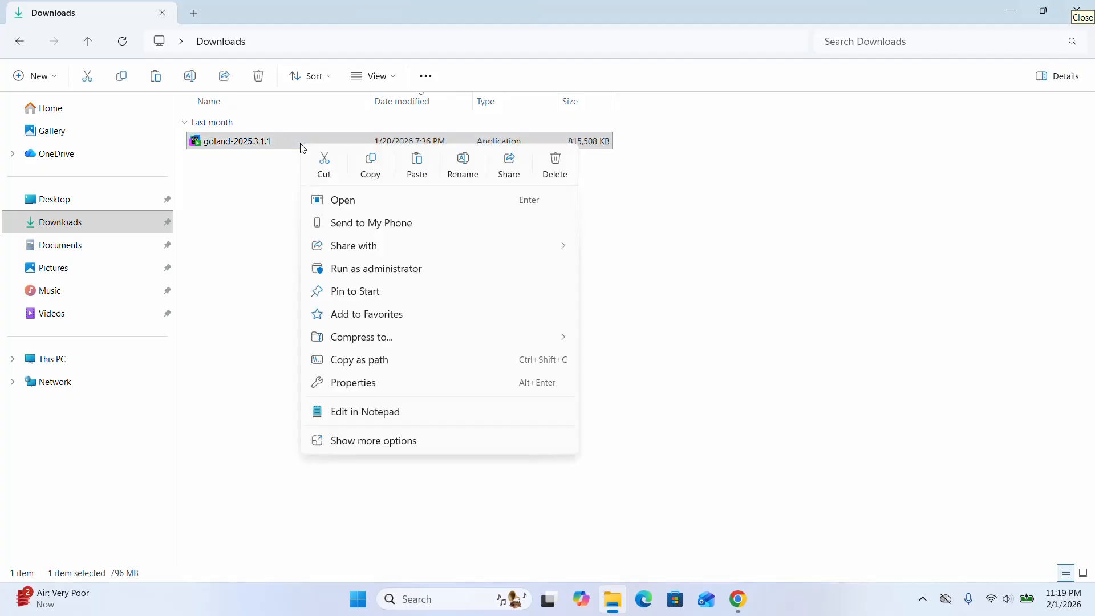
pyautogui.click(377, 202)
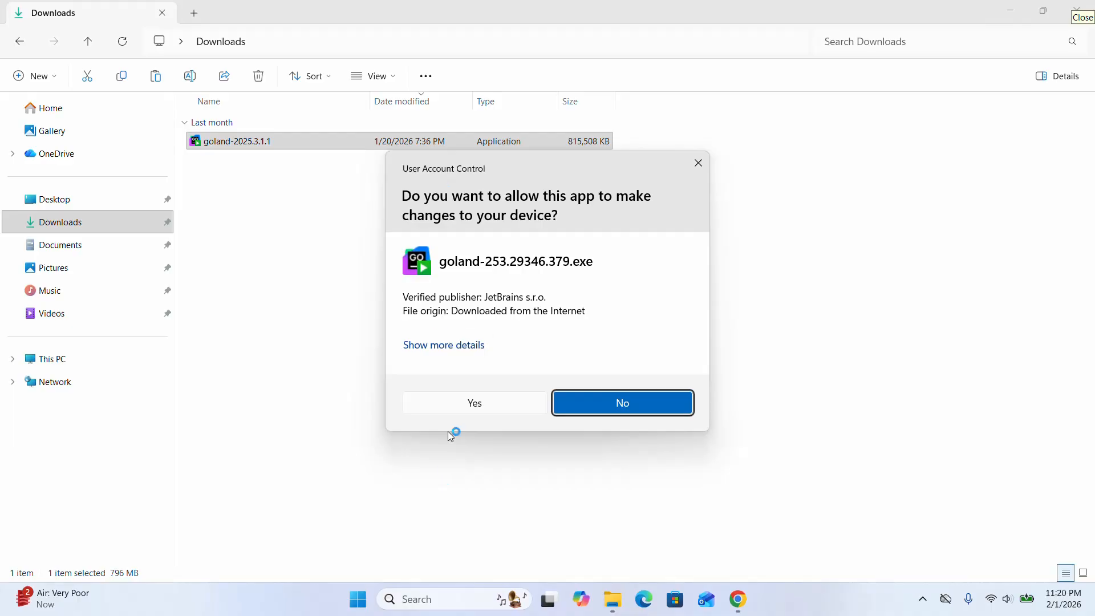
pyautogui.click(463, 404)
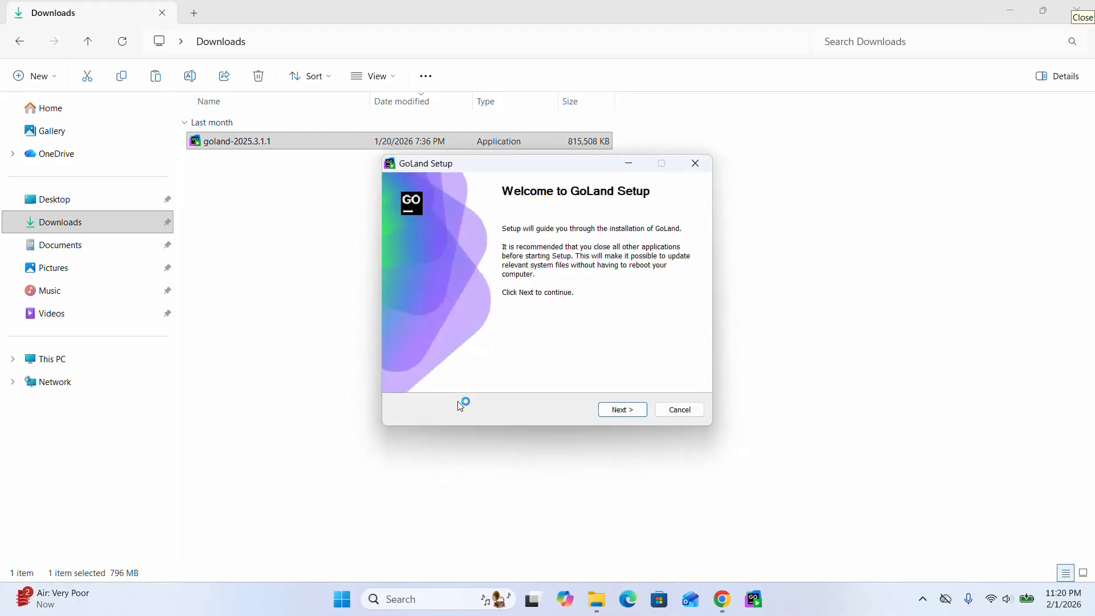
pyautogui.click(1010, 11)
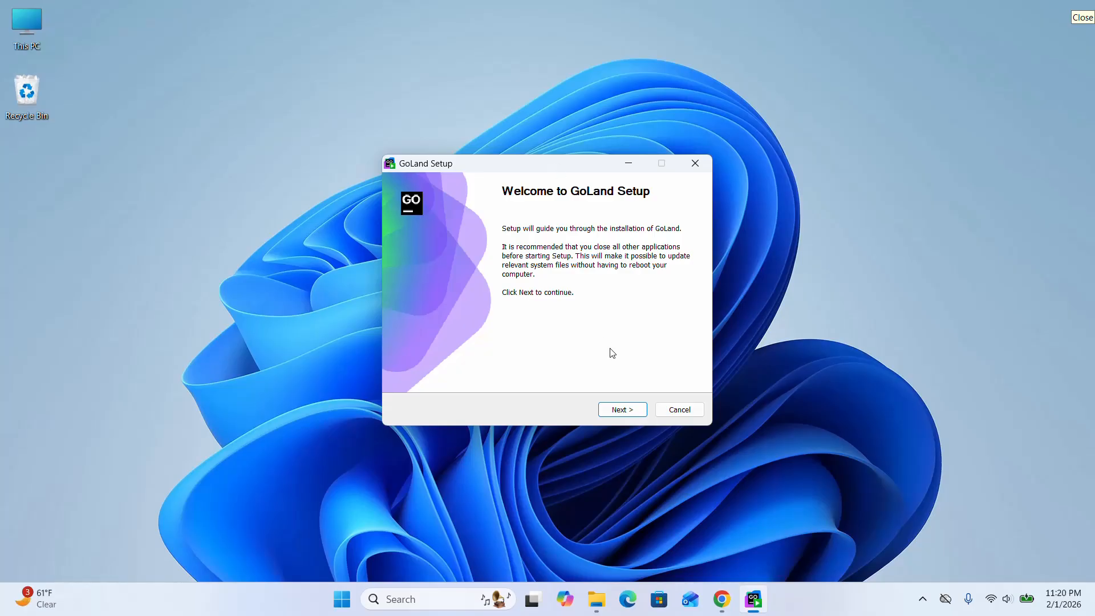
pyautogui.click(613, 409)
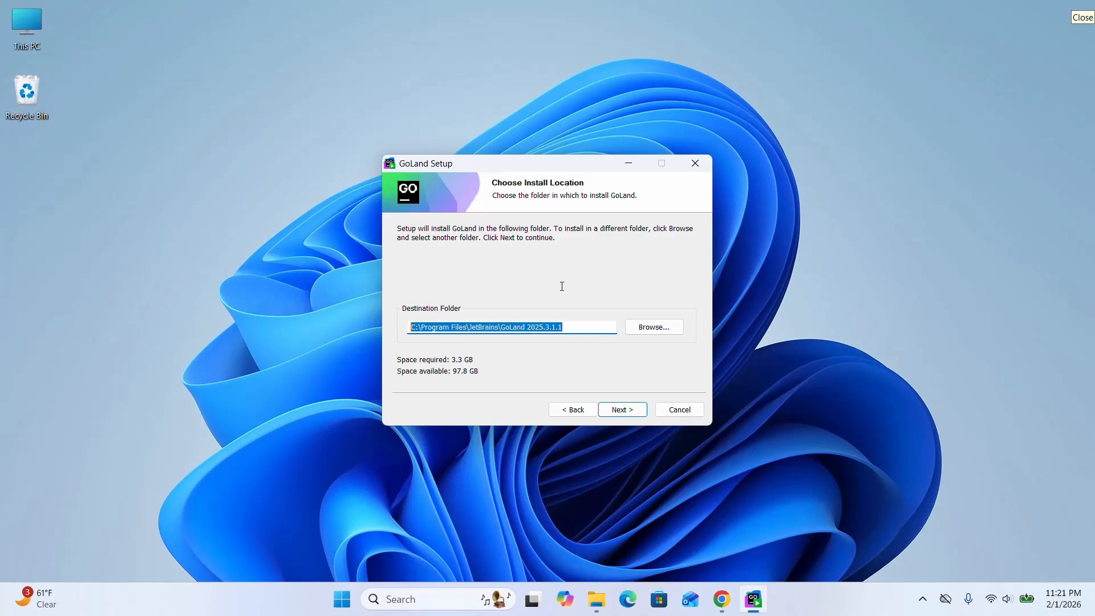
pyautogui.click(579, 325)
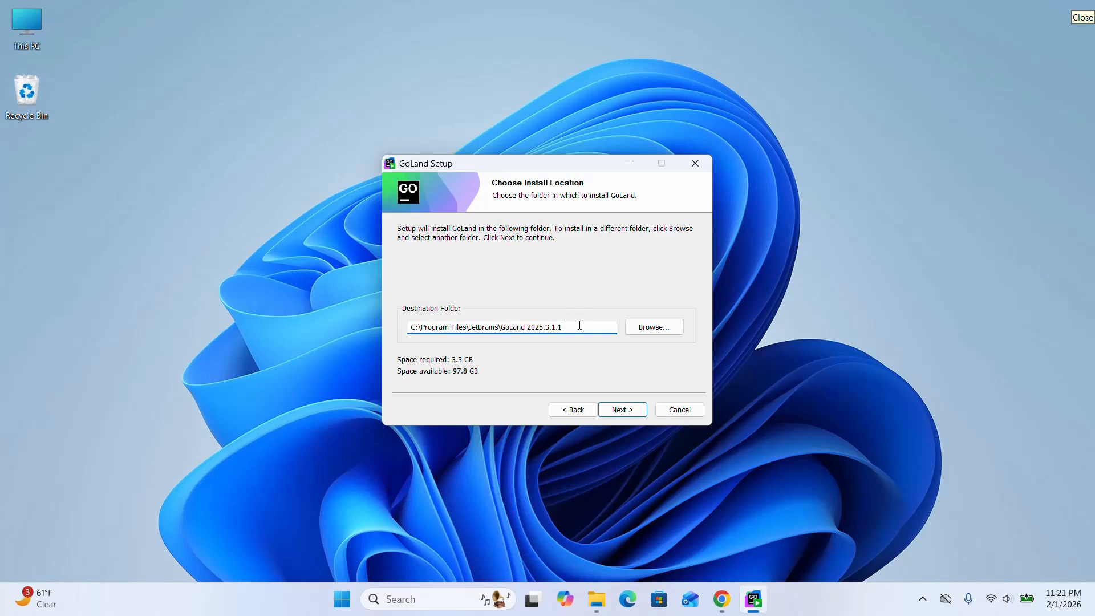
pyautogui.moveTo(580, 325); pyautogui.dragTo(299, 338)
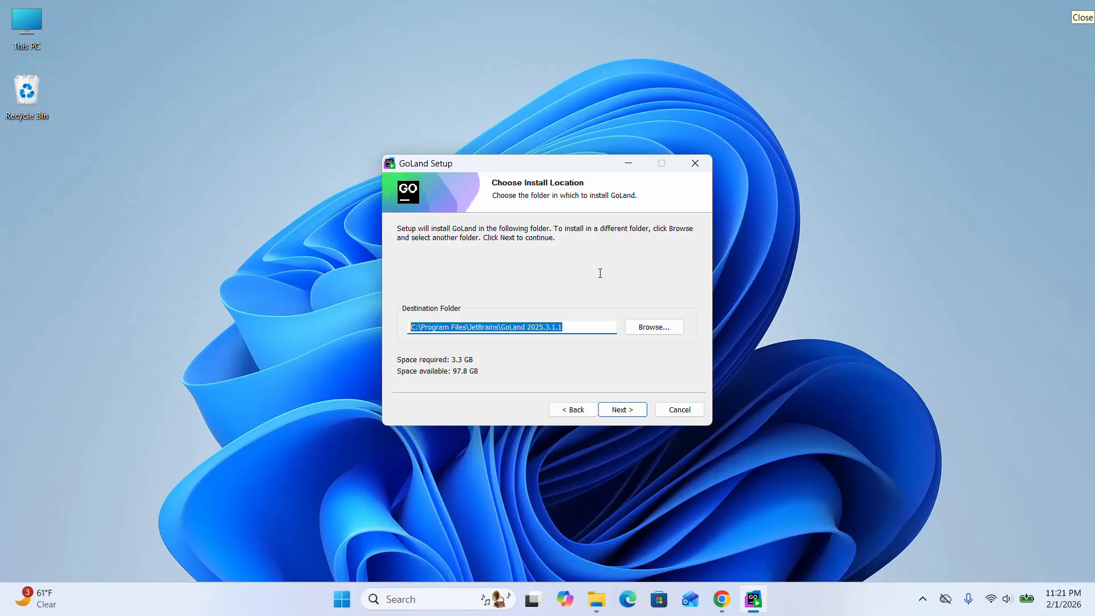
pyautogui.click(652, 327)
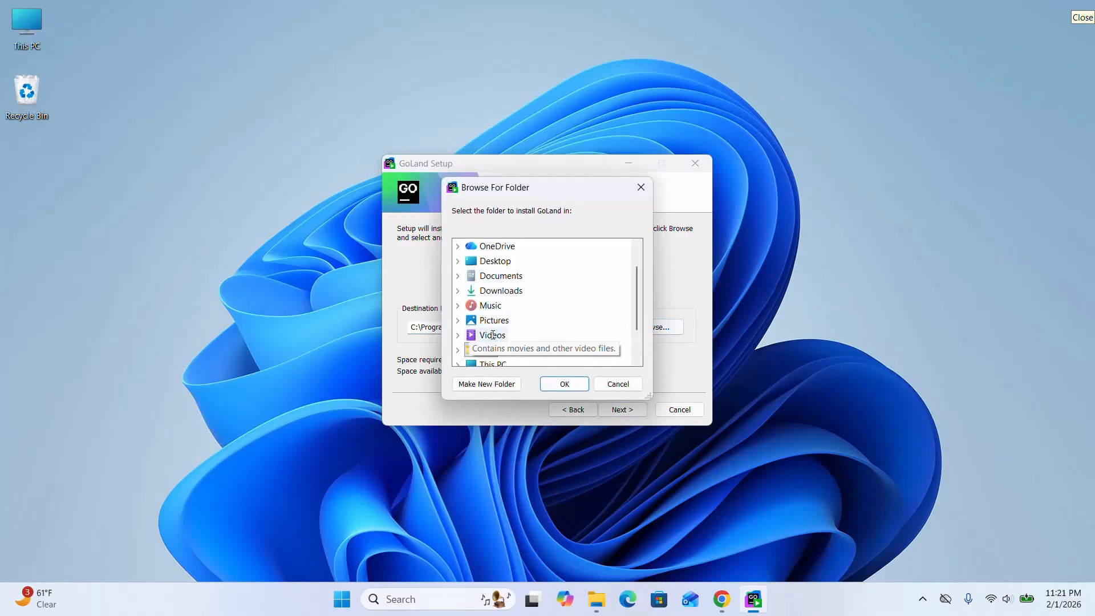
pyautogui.click(612, 382)
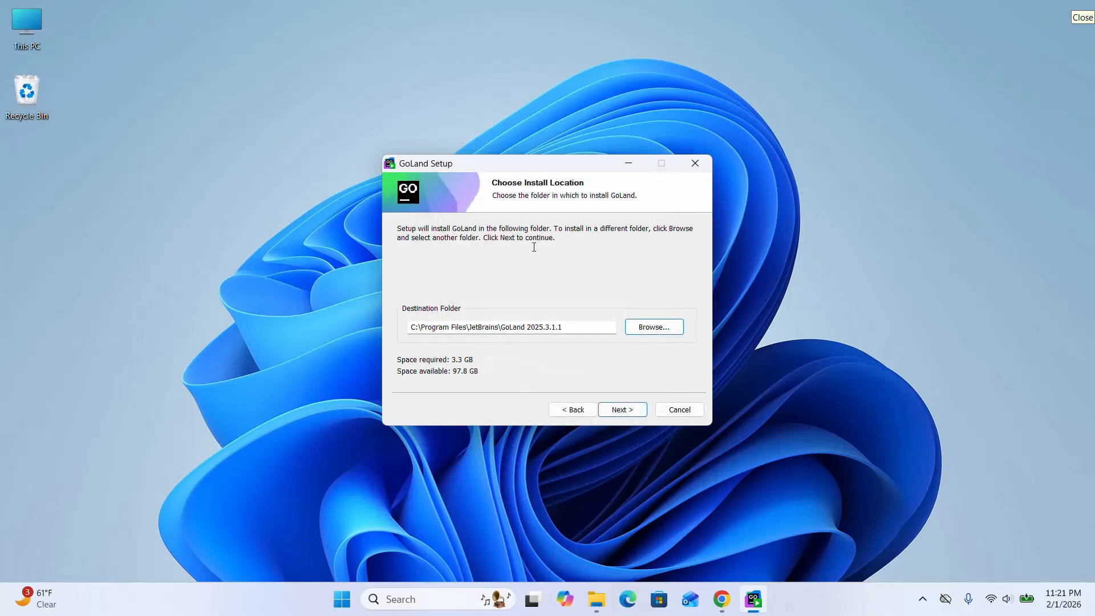
pyautogui.moveTo(571, 323); pyautogui.dragTo(403, 313)
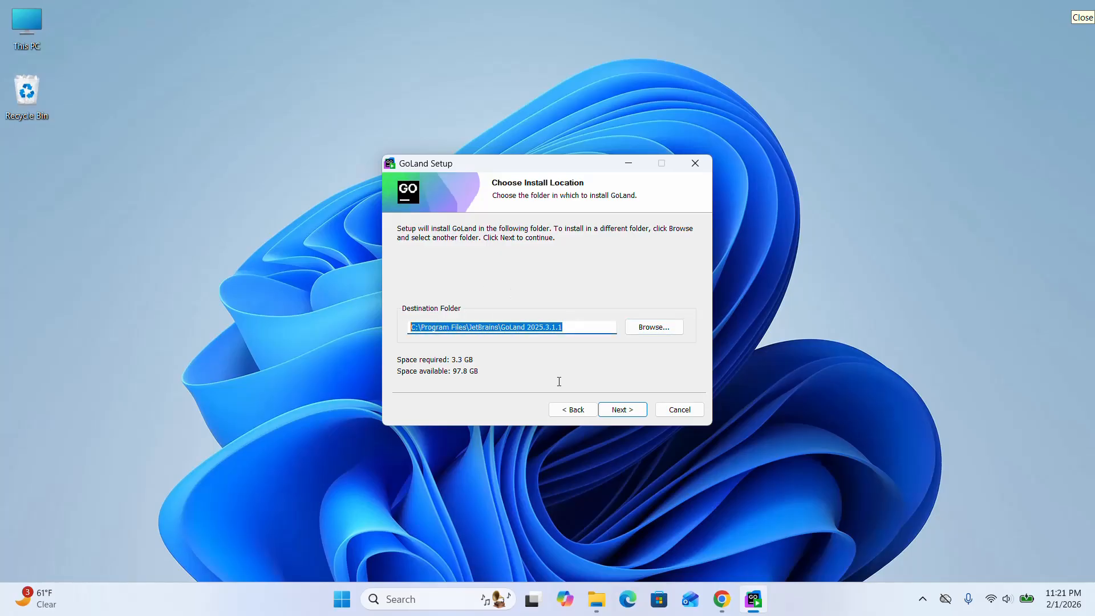
# Accept the default install location and enable the GoLand desktop shortcut and the .bash, .bashrc, .bash_login, .bash_logout and .bash_profile associations.
pyautogui.click(617, 411)
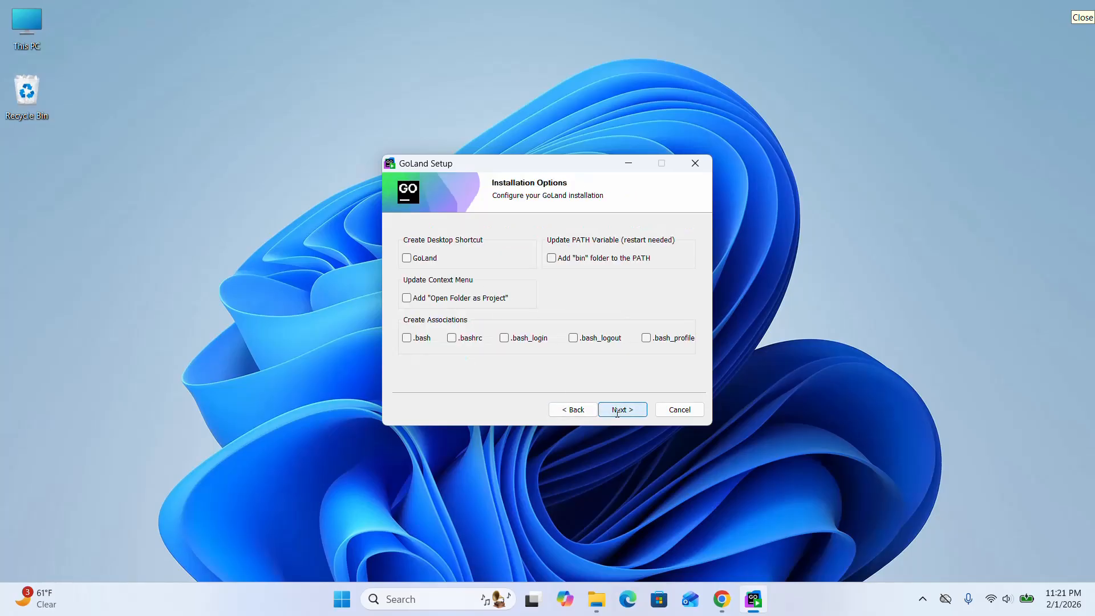
pyautogui.click(408, 256)
pyautogui.click(406, 337)
pyautogui.click(450, 338)
pyautogui.click(505, 337)
pyautogui.click(573, 337)
pyautogui.click(646, 337)
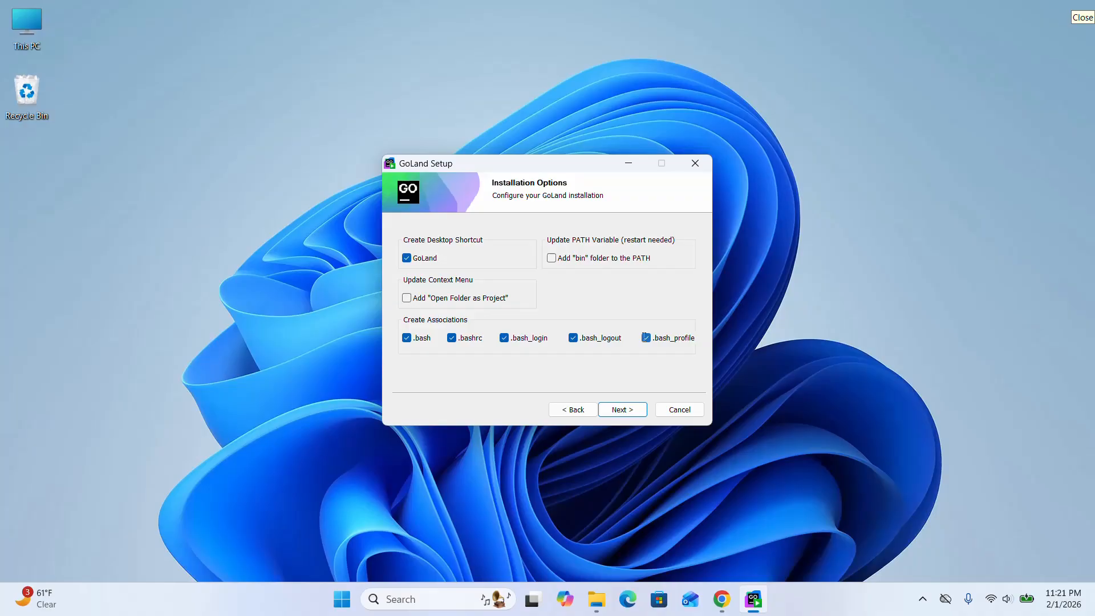
pyautogui.click(635, 409)
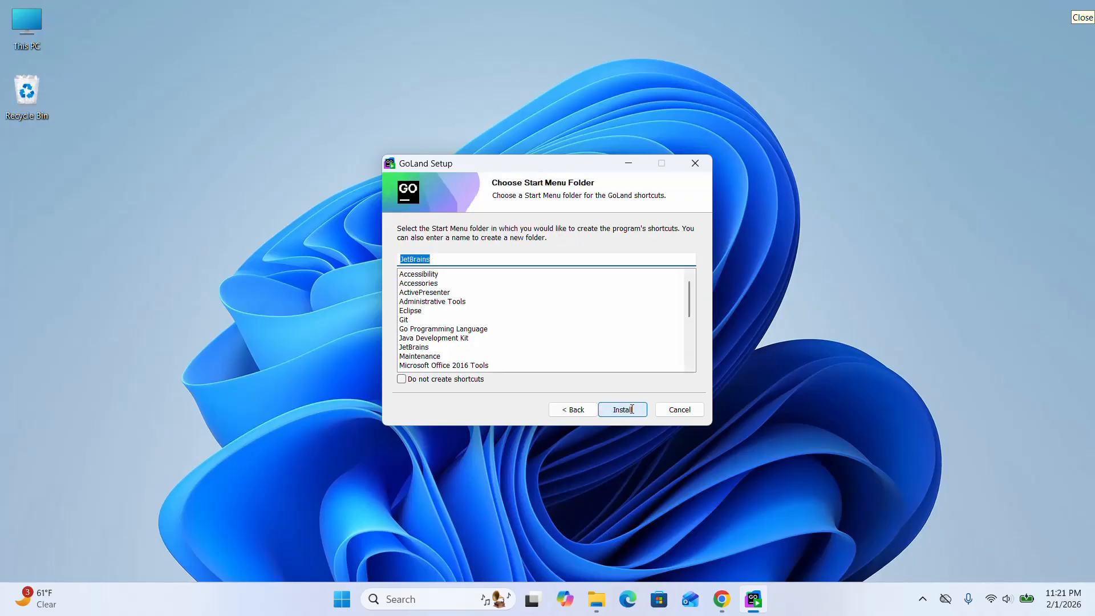
# Install GoLand with the JetBrains Start Menu folder and finish the setup with Run GoLand enabled.
pyautogui.click(631, 409)
pyautogui.moveTo(558, 164); pyautogui.dragTo(531, 162)
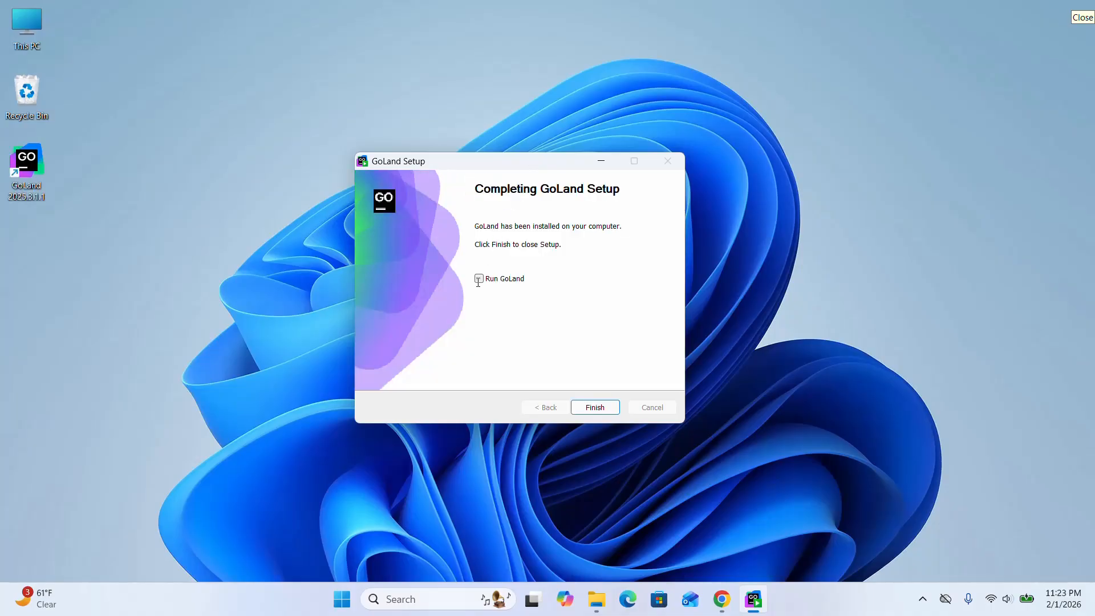
pyautogui.click(479, 277)
pyautogui.click(593, 407)
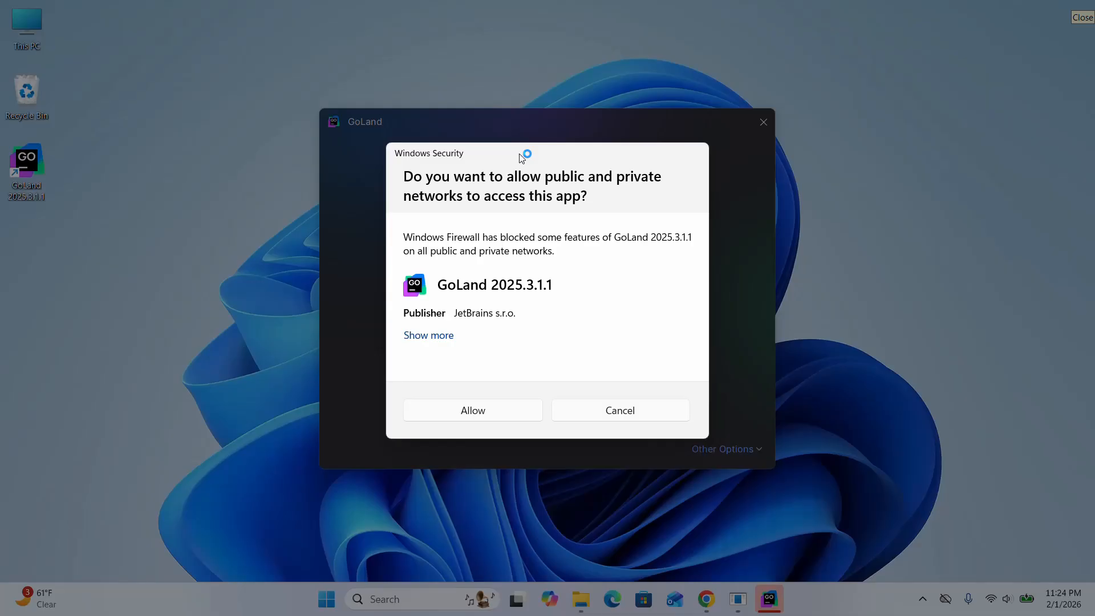
# Allow GoLand network access through the firewall and skip importing settings, with the IDE window maximized.
pyautogui.click(470, 412)
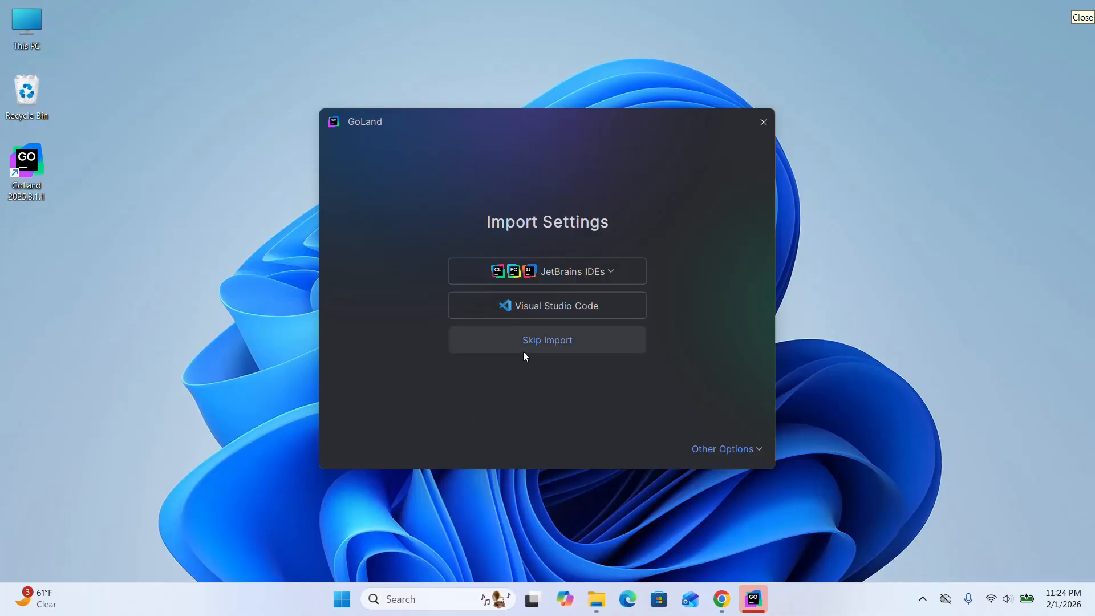
pyautogui.click(539, 338)
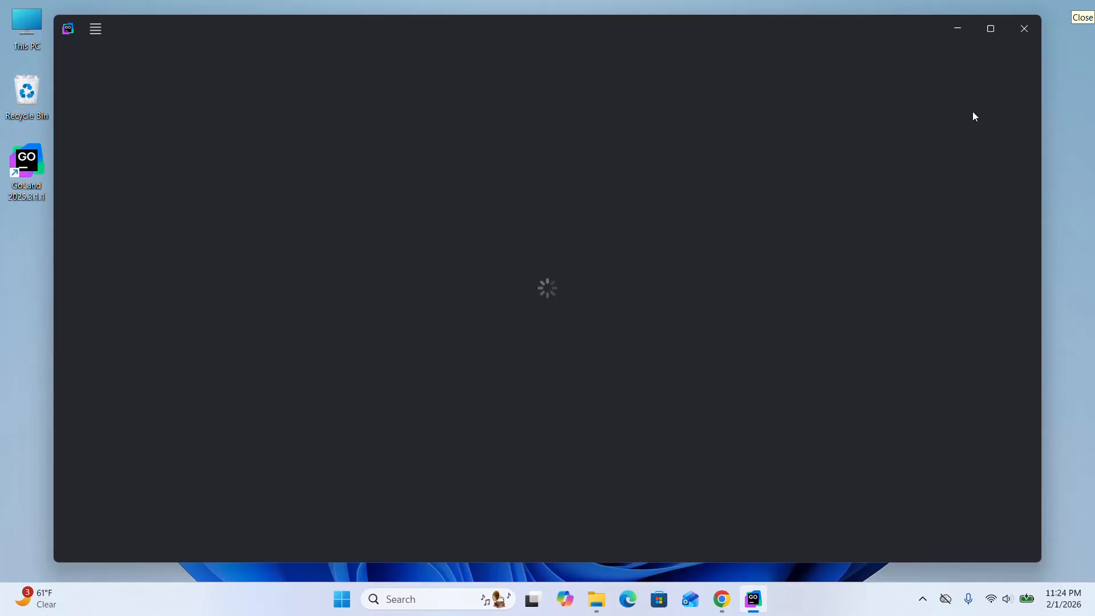
pyautogui.click(995, 38)
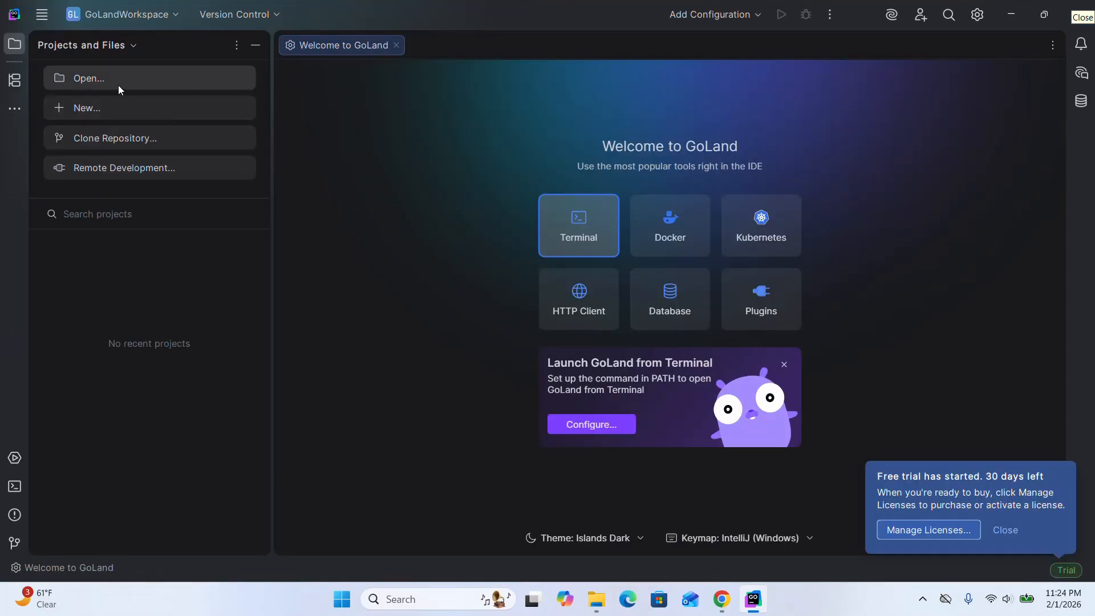
# Create a new Go project named myfirstgop in the GolandProjects folder with Go 1.25.6 and sample code.
pyautogui.click(104, 104)
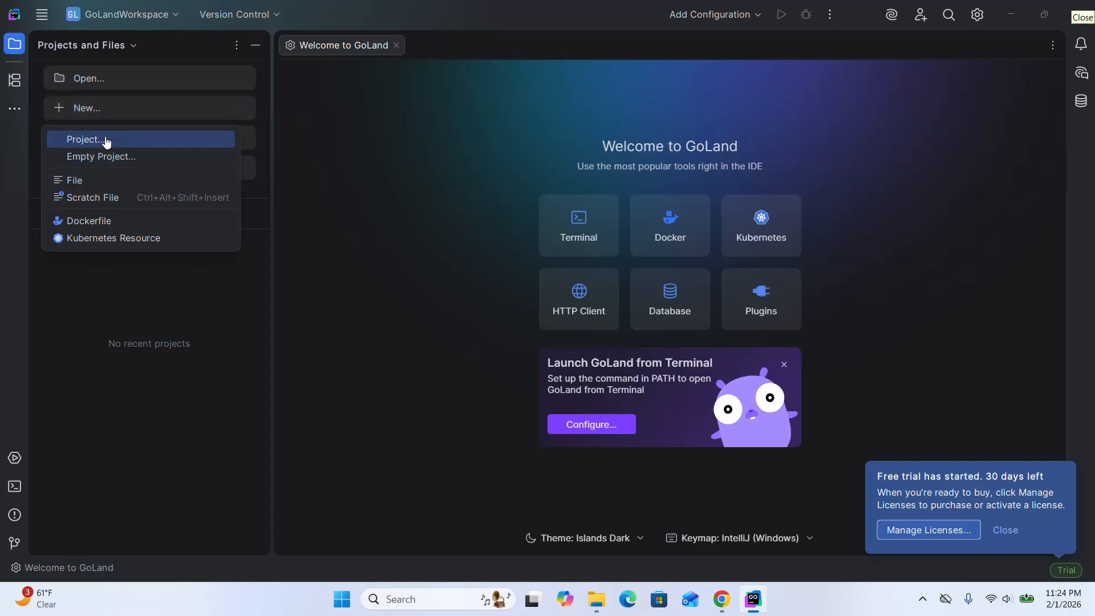
pyautogui.click(111, 158)
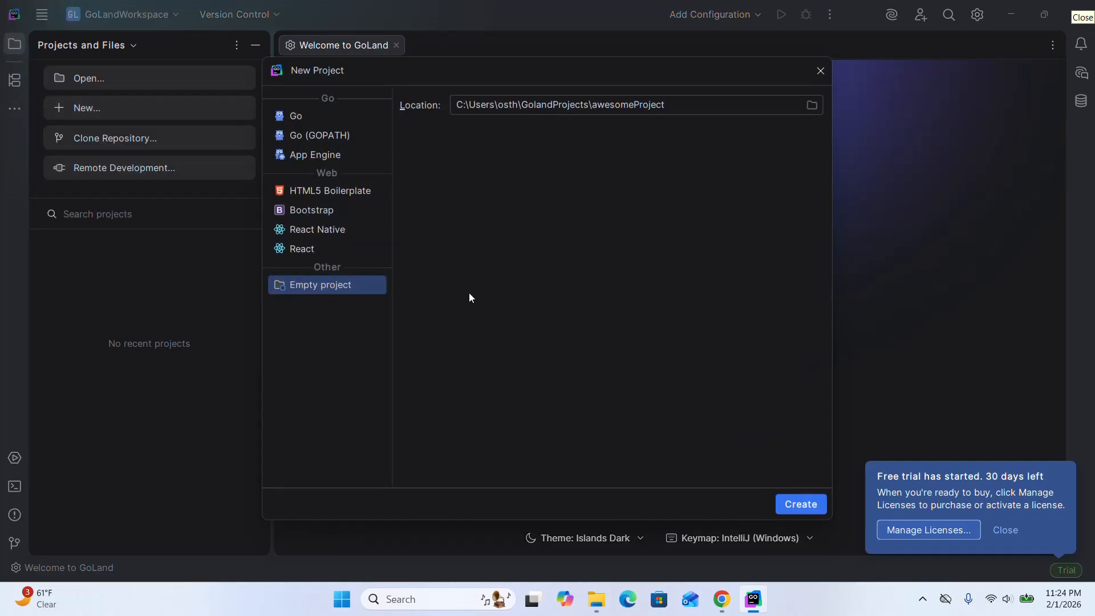
pyautogui.click(302, 118)
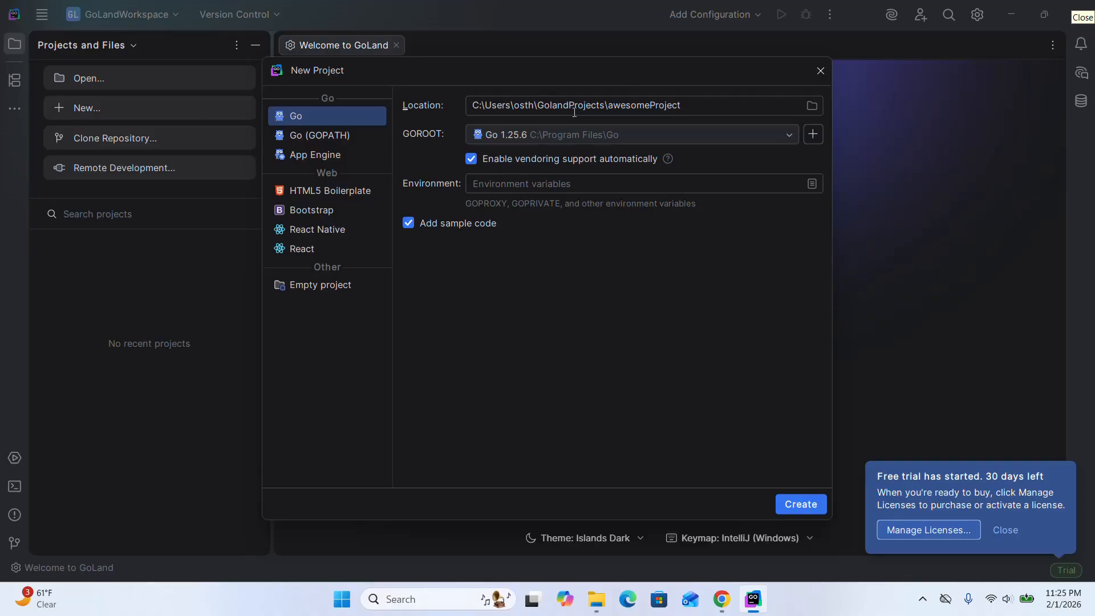
pyautogui.doubleClick(609, 103)
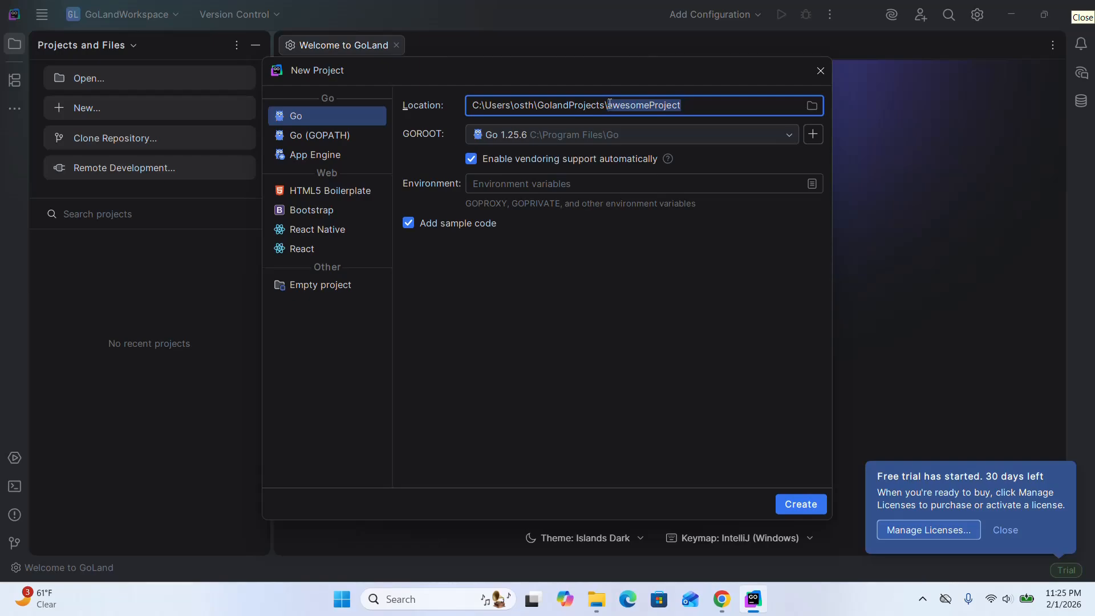
pyautogui.write('myfirstgop')
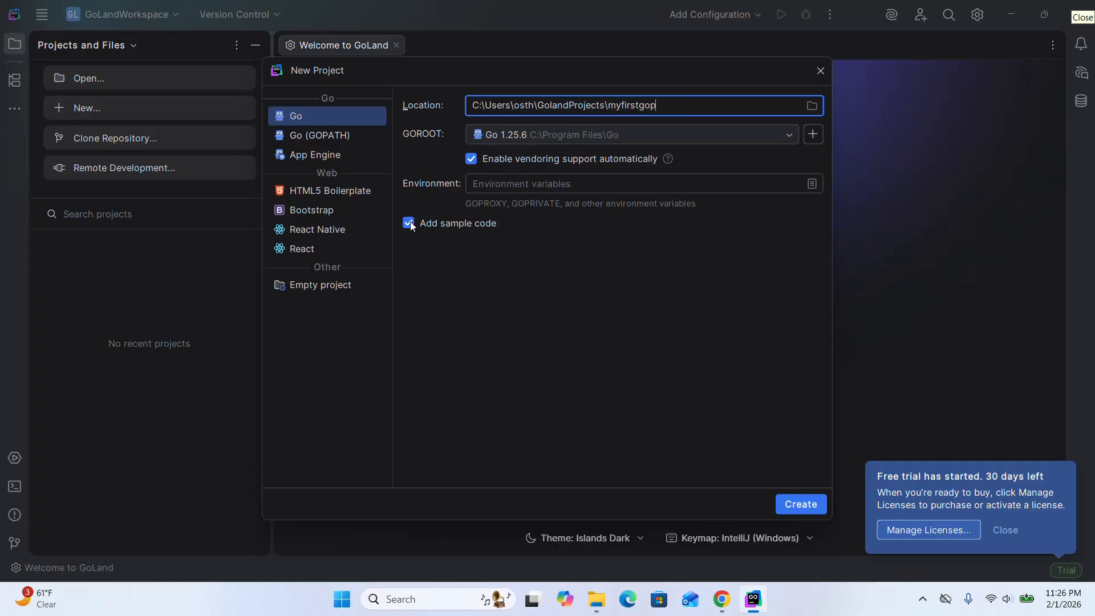
pyautogui.click(308, 123)
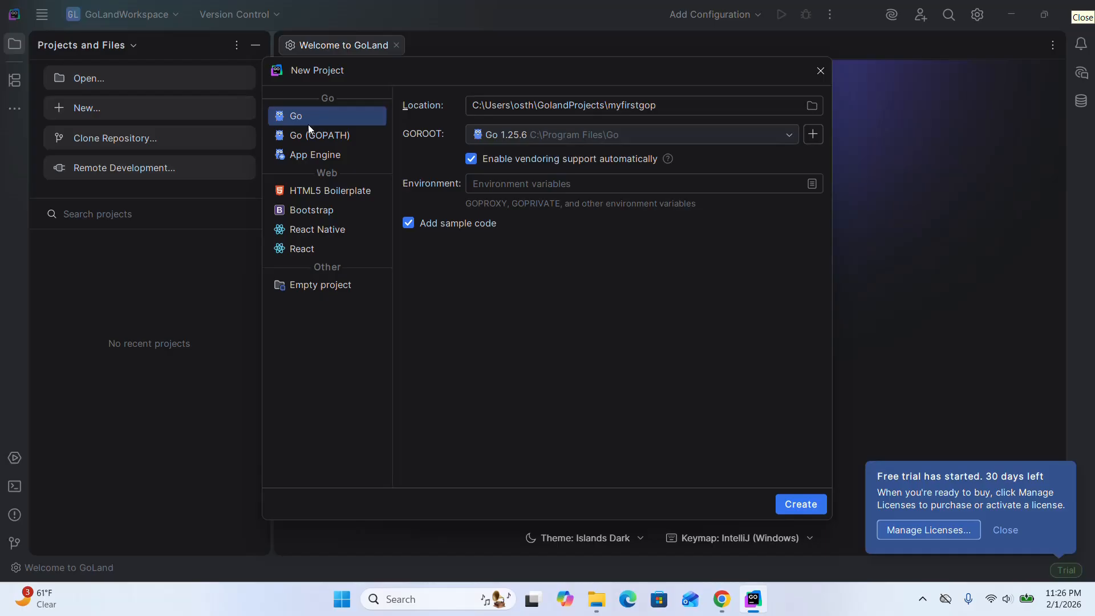
pyautogui.click(801, 505)
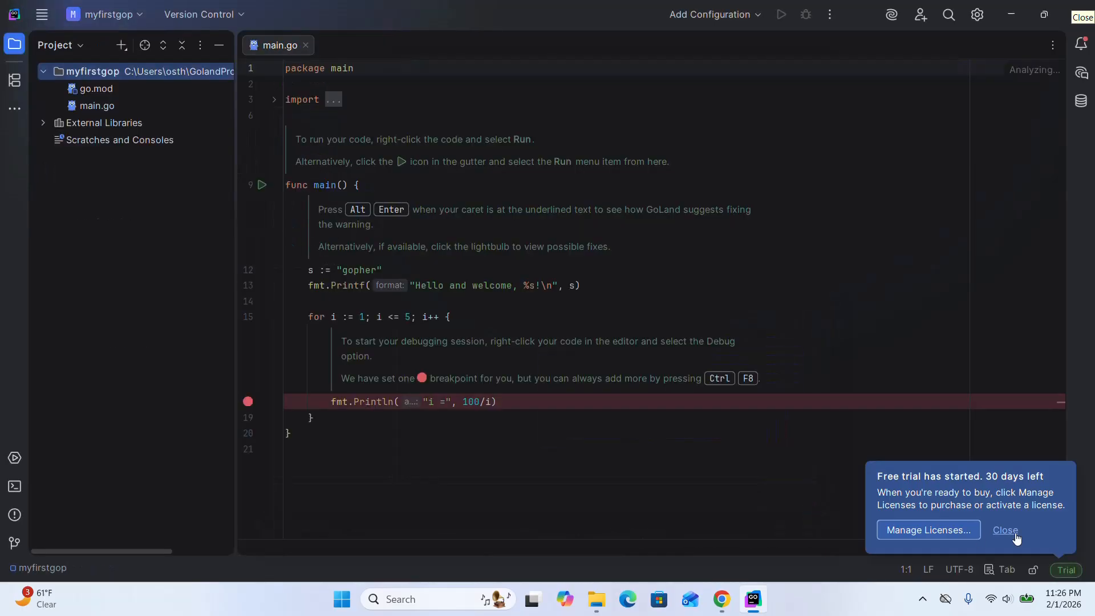
# Dismiss the free trial notice and run 'go build myfirstgop' from the main function in main.go.
pyautogui.click(1014, 533)
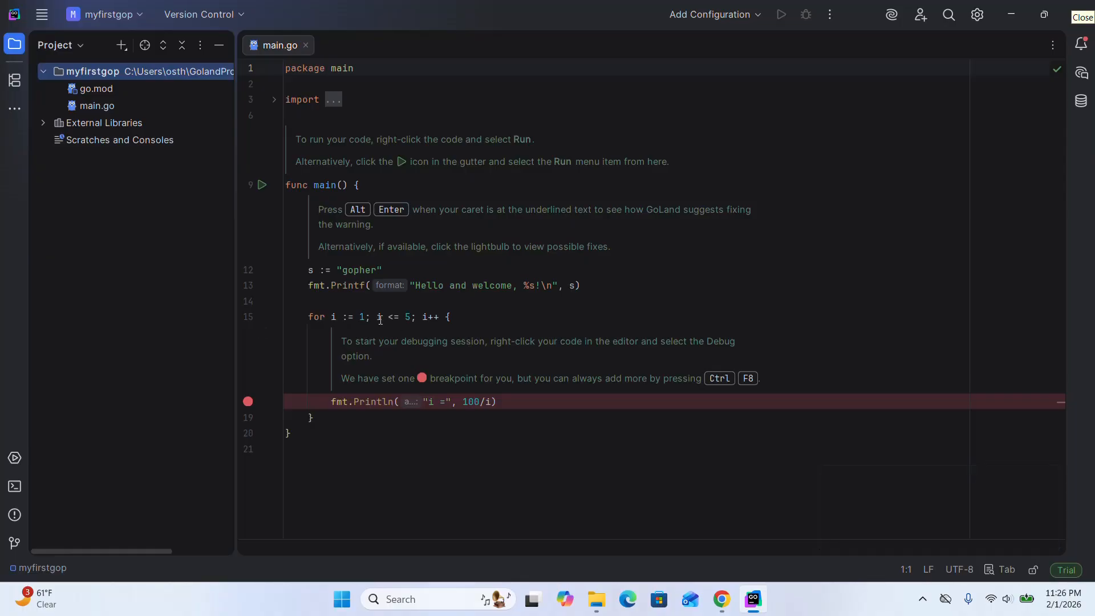
pyautogui.click(410, 315)
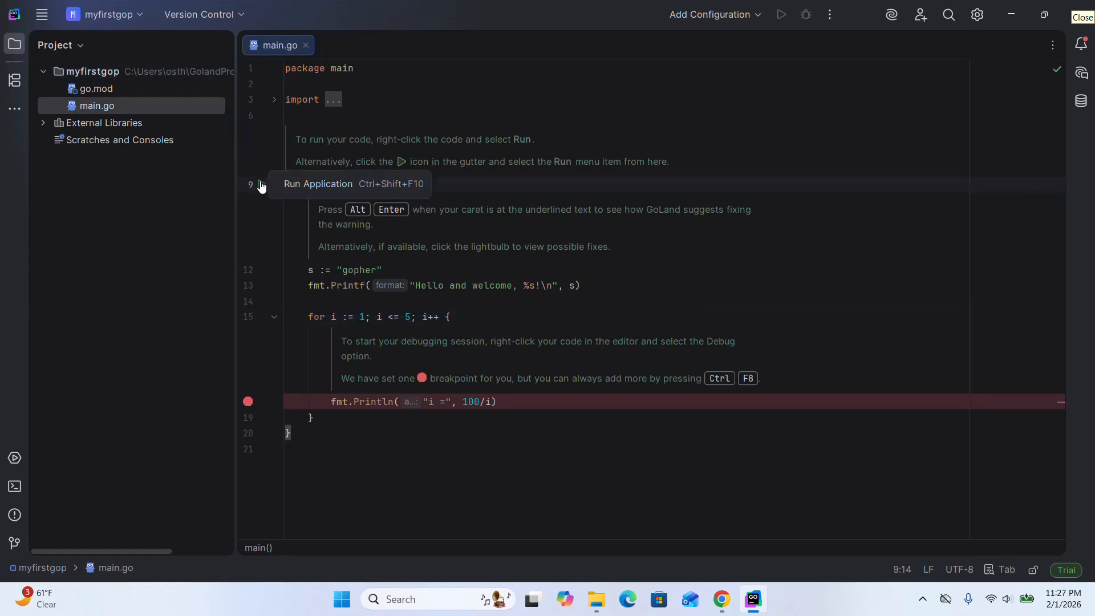
pyautogui.click(118, 107)
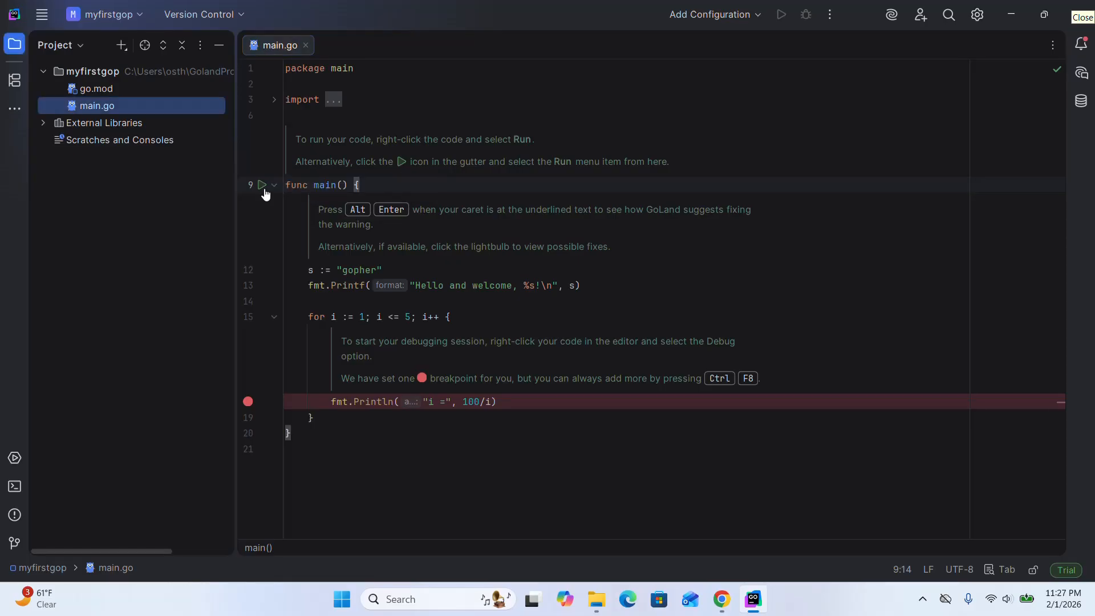
pyautogui.click(263, 187)
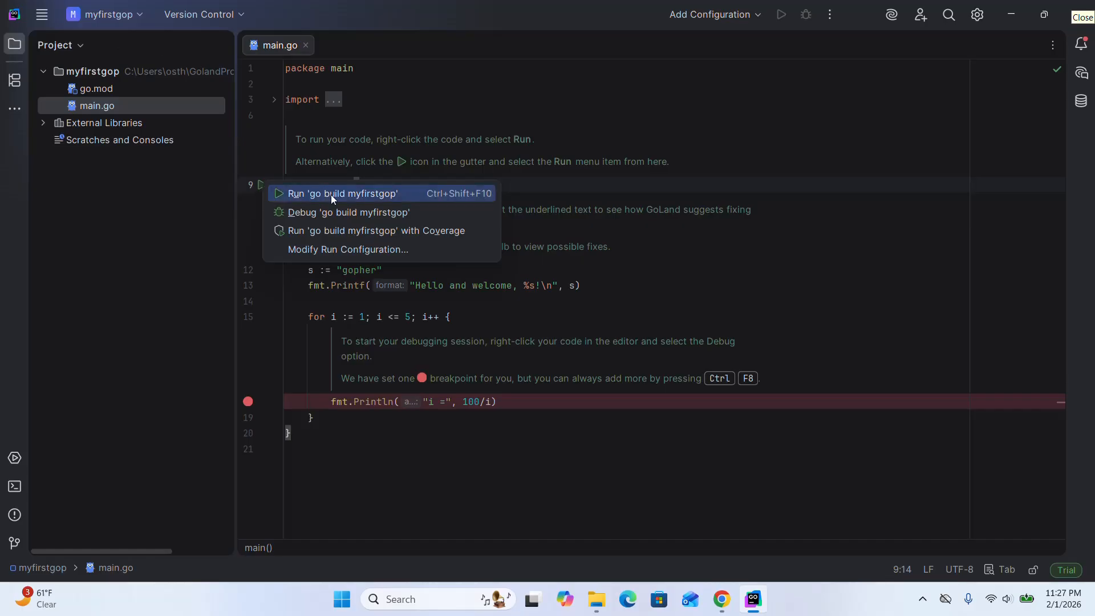
pyautogui.click(360, 193)
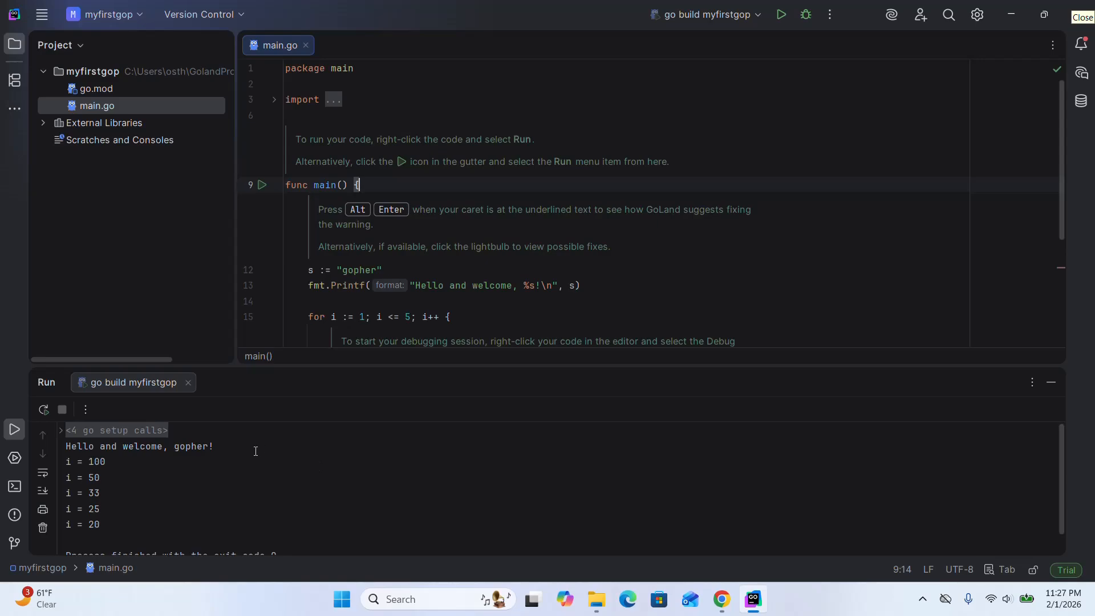
# Highlight the greeting line in the run output and close GoLand.
pyautogui.moveTo(215, 446); pyautogui.dragTo(66, 445)
pyautogui.moveTo(696, 366); pyautogui.dragTo(699, 443)
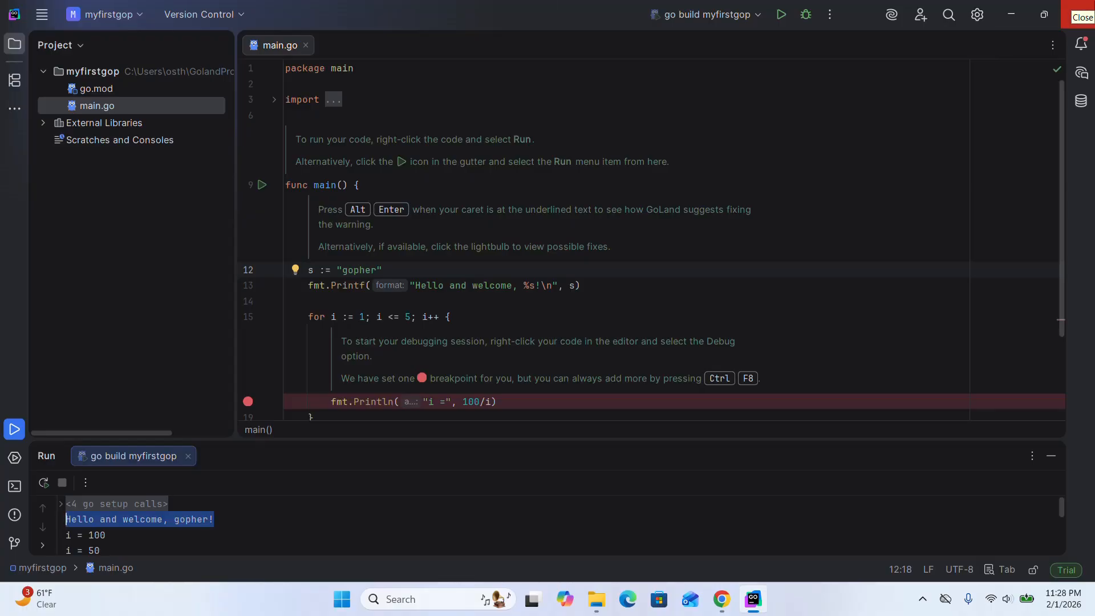
pyautogui.click(1081, 4)
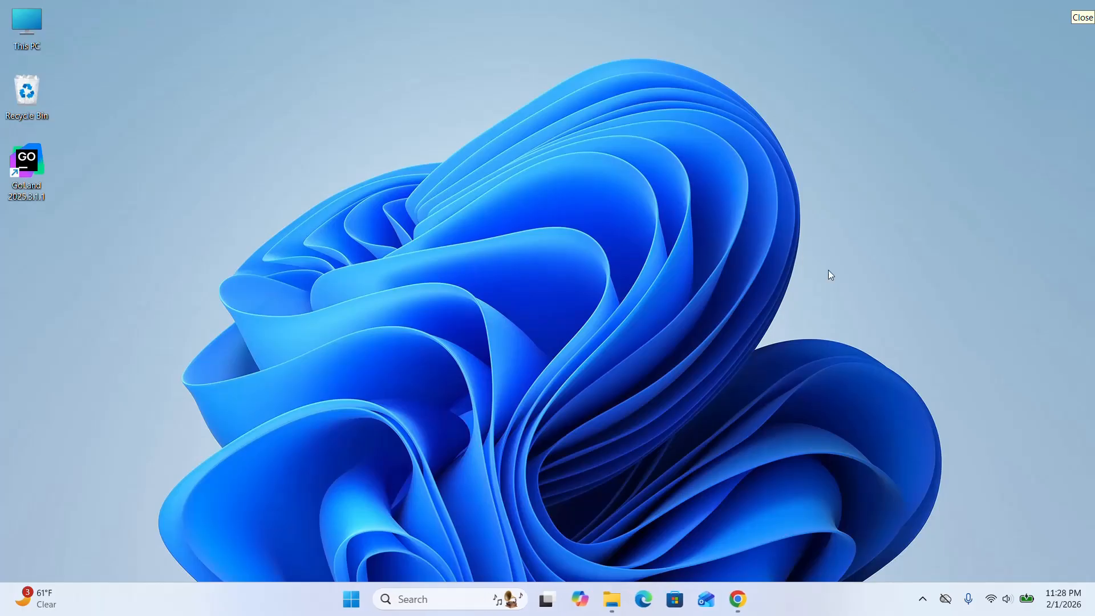
pyautogui.click(923, 599)
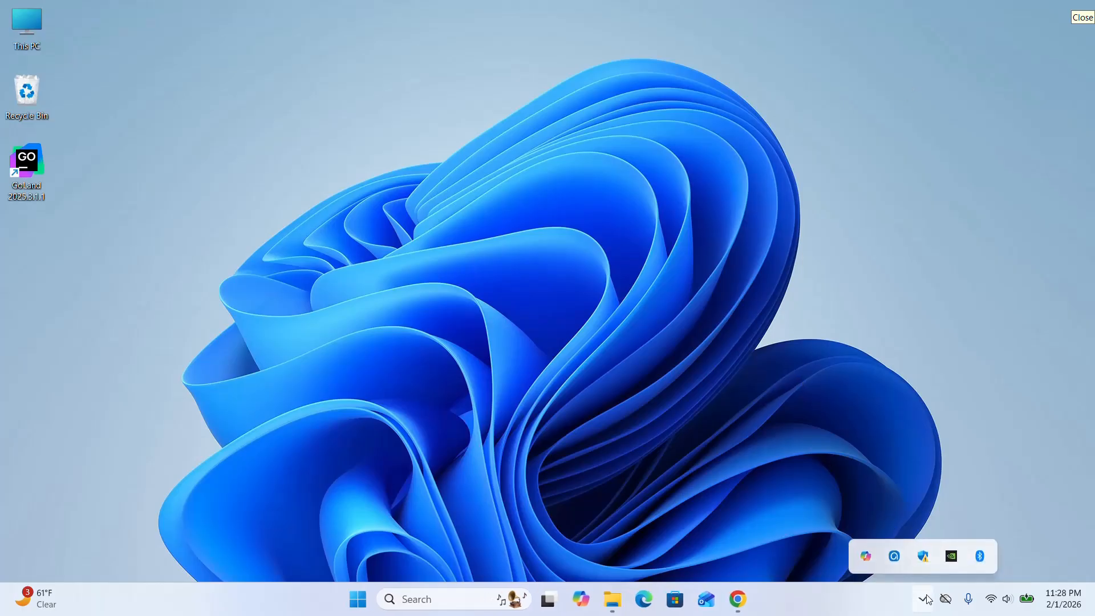